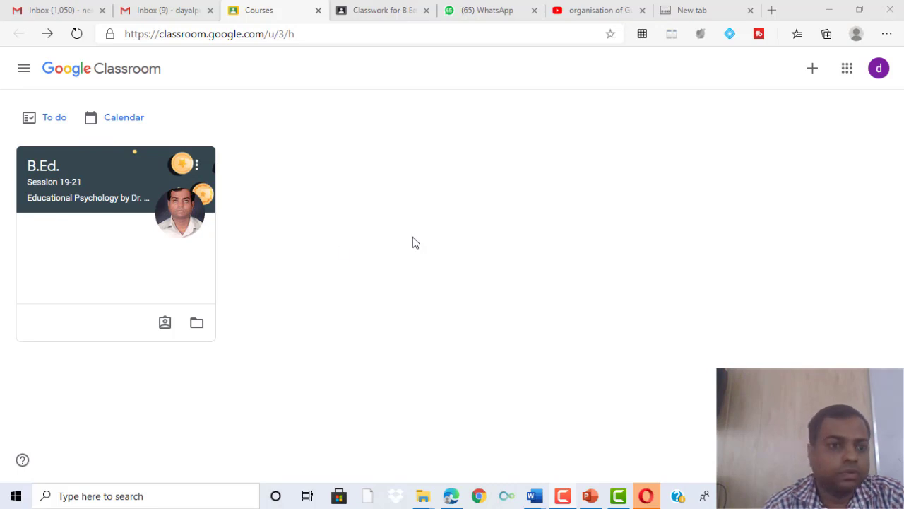
Open the B.Ed. Session 19-21 classwork and review the rubric of the Role of Counsellor, Headmaster and Teacher assignment.
left_click(128, 189)
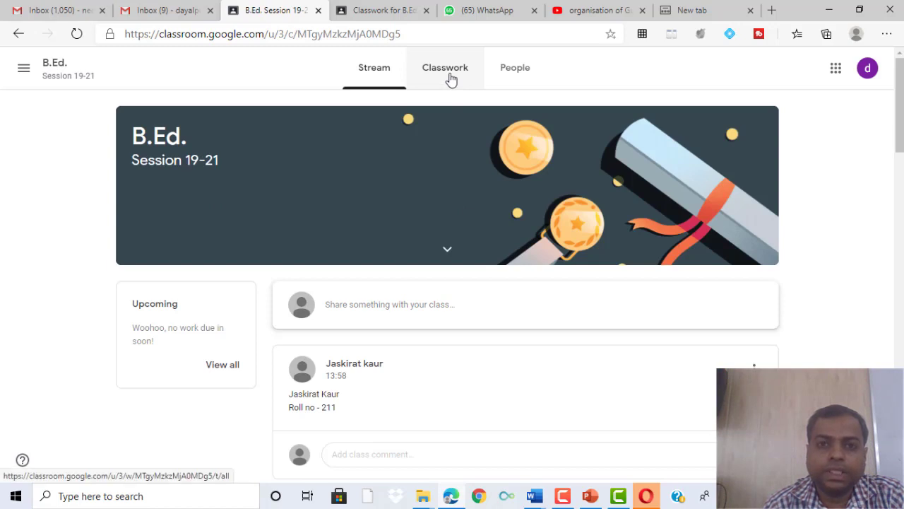
left_click(450, 78)
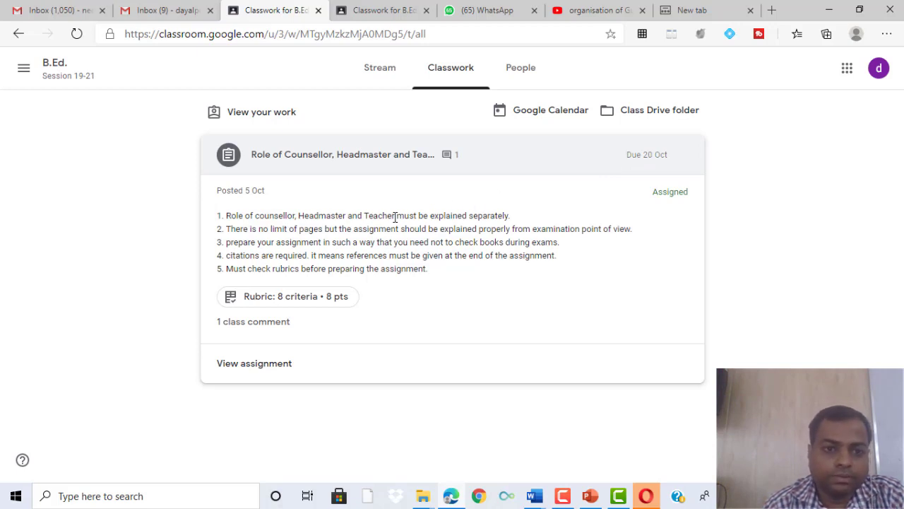
left_click(294, 302)
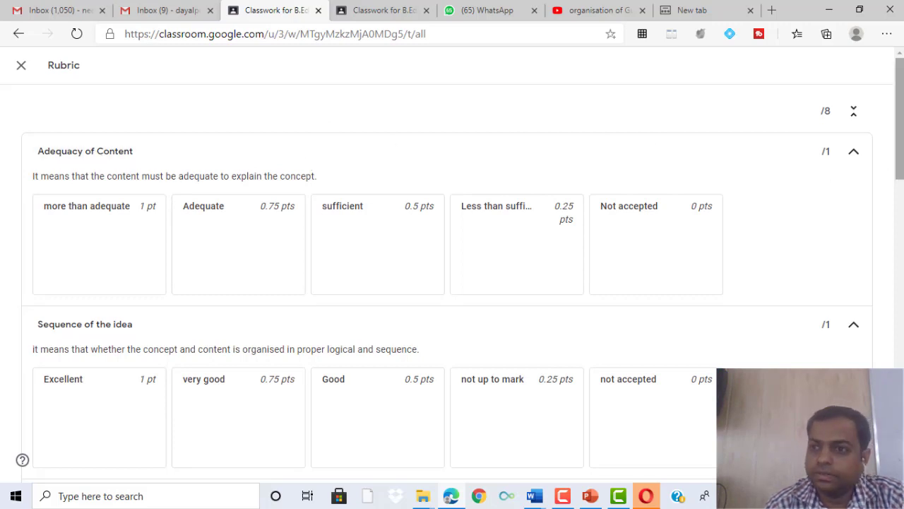
left_click_drag(901, 154, 901, 426)
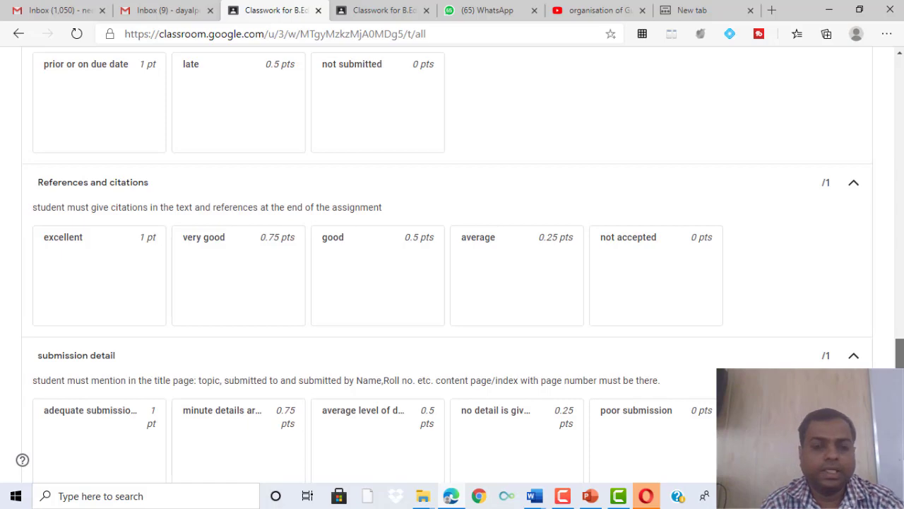
left_click_drag(901, 403, 900, 122)
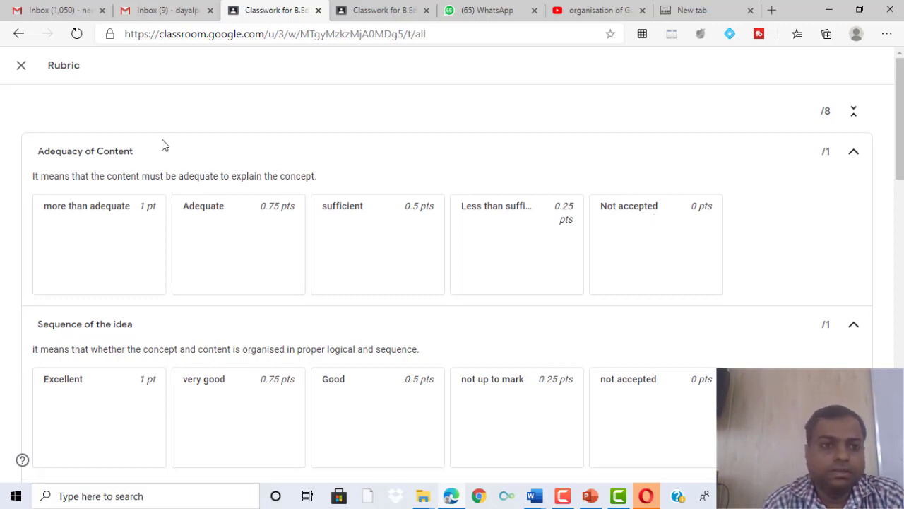
left_click(18, 34)
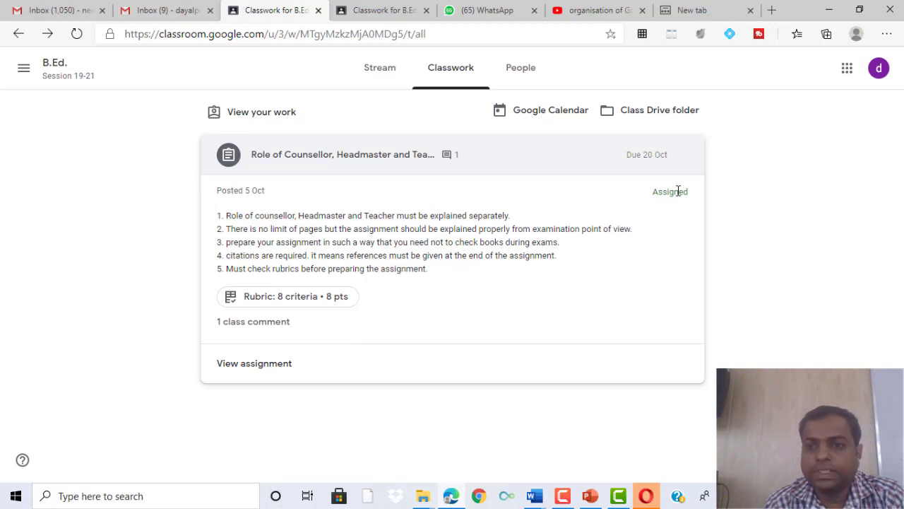
Open the full assignment page and examine its instructions, rubric criteria, class comments and private comment field.
left_click(275, 369)
key("ctrl+a")
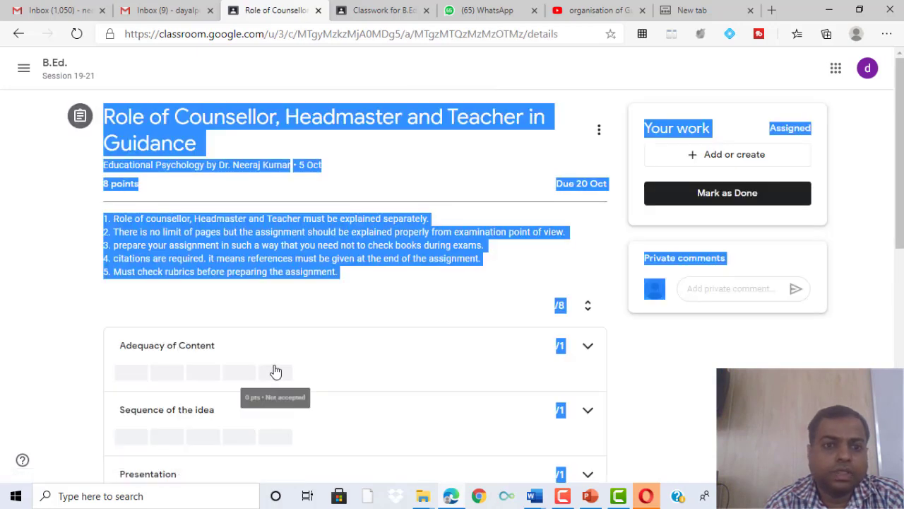
left_click(407, 304)
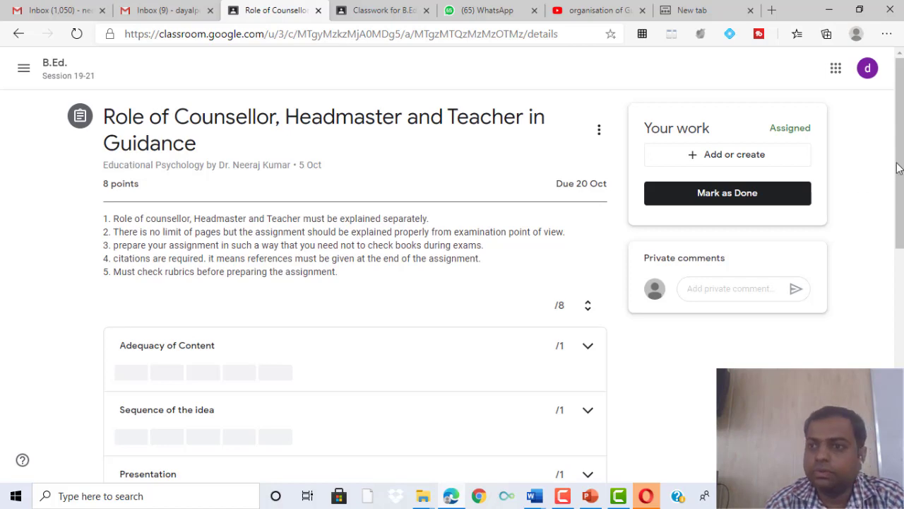
left_click_drag(897, 167, 900, 372)
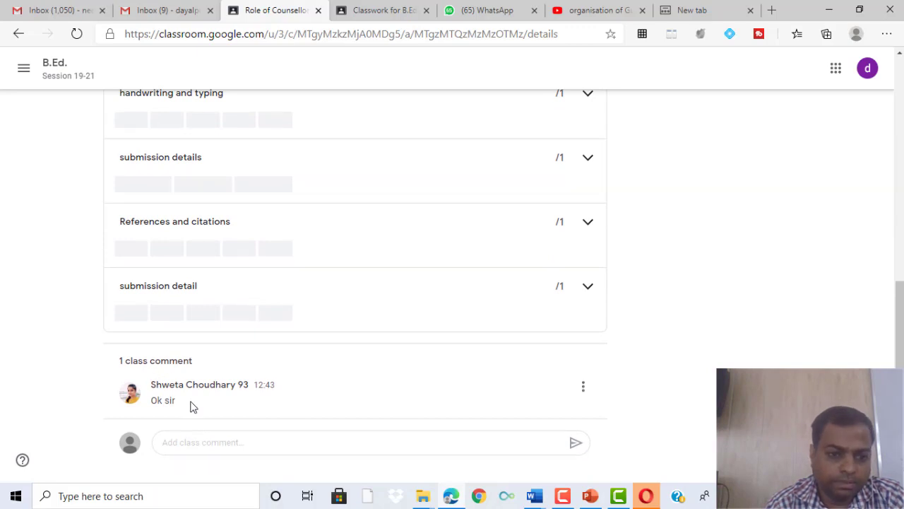
left_click(195, 441)
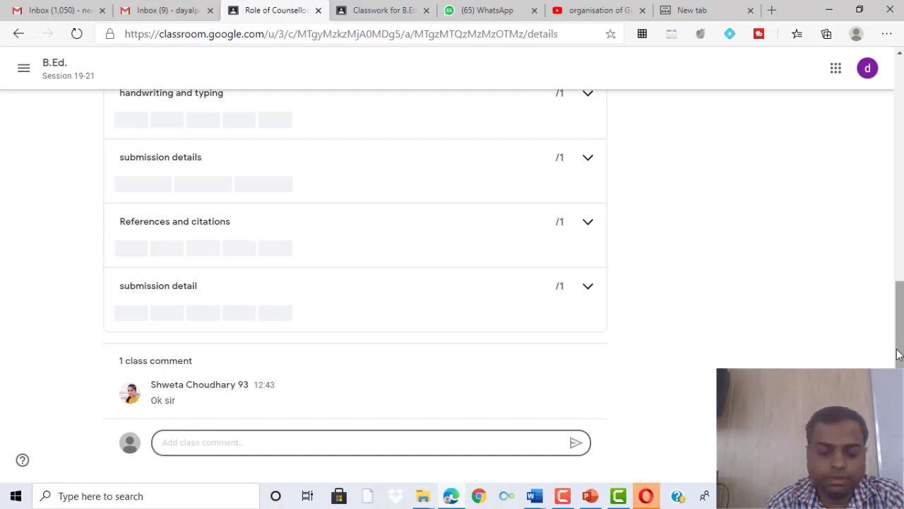
left_click_drag(899, 340, 899, 117)
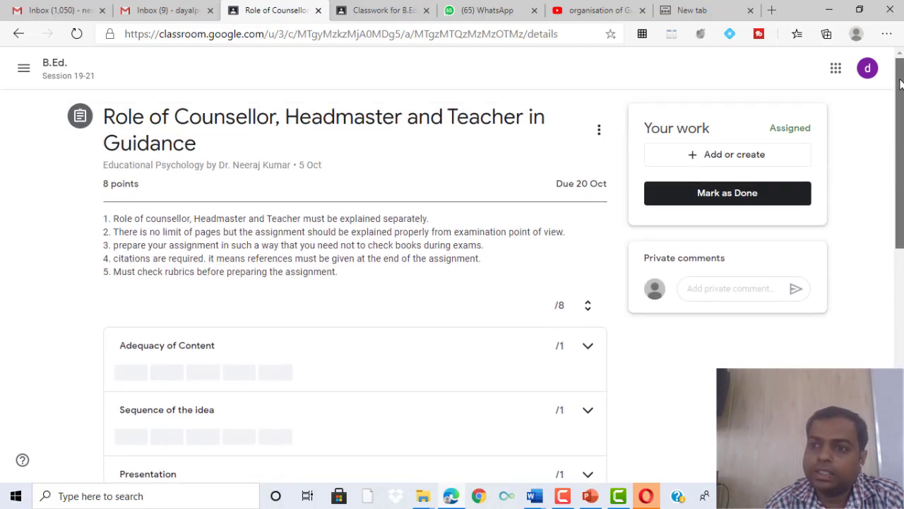
left_click(719, 286)
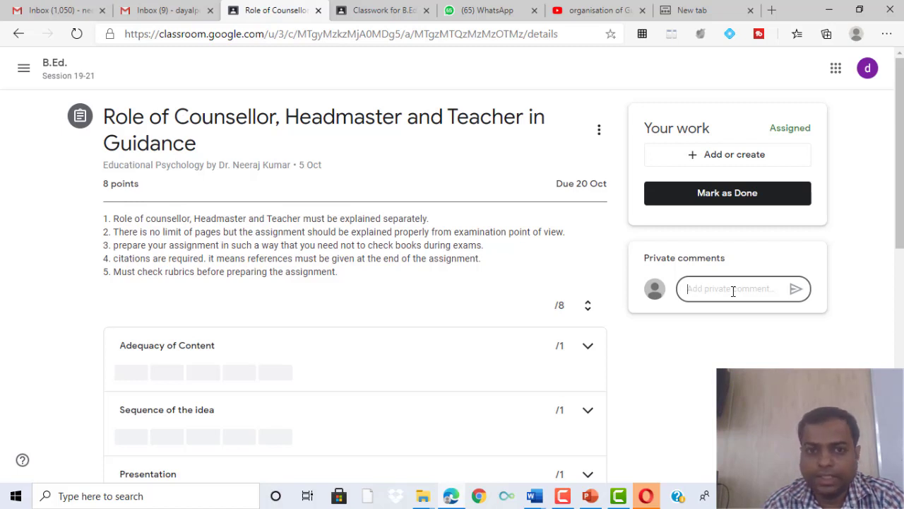
Attach the Word file "Rules for online quiz competiiton" from the Desktop to the assignment without handing it in.
left_click(742, 161)
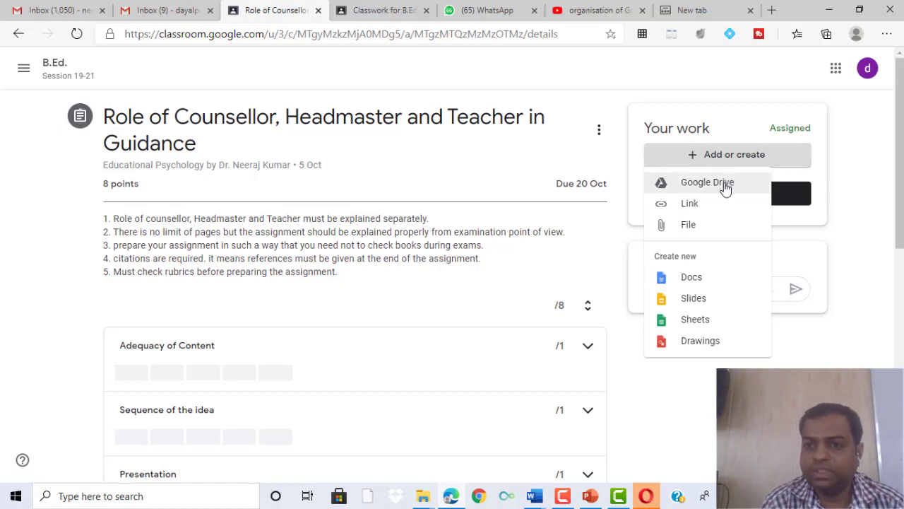
left_click(690, 225)
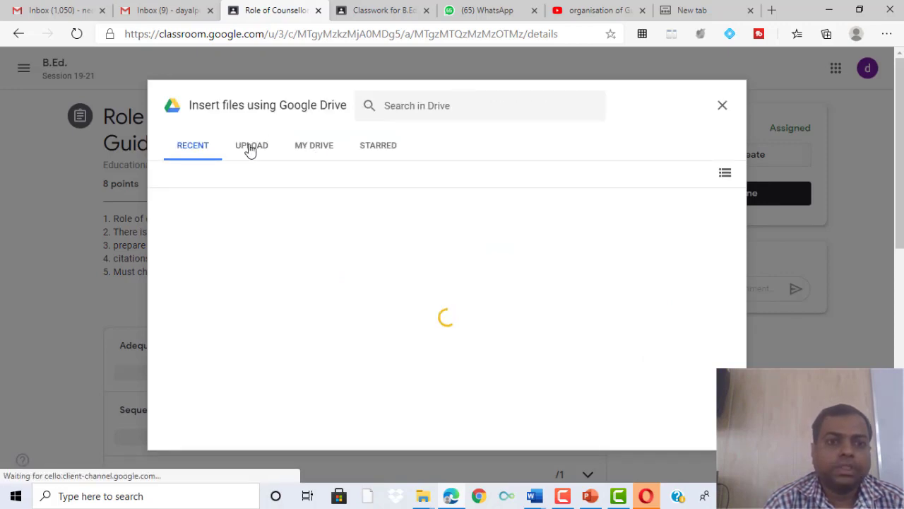
left_click(250, 151)
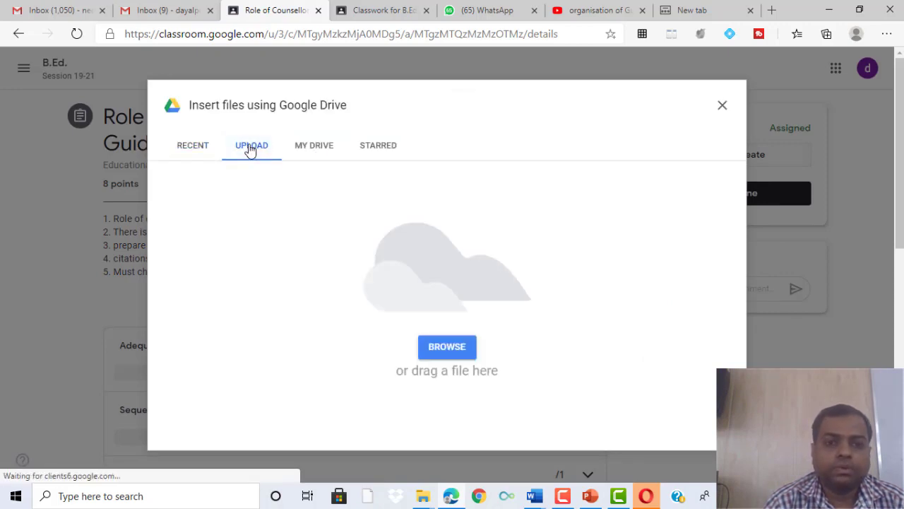
left_click(453, 349)
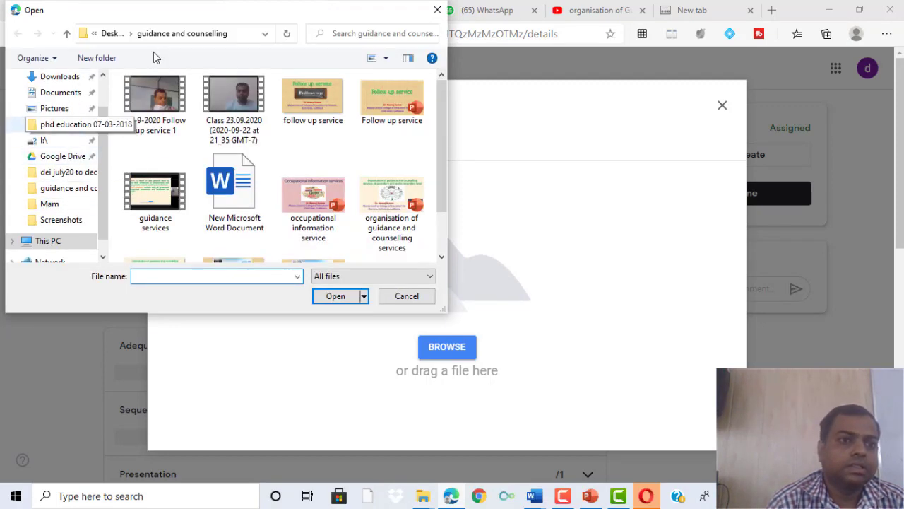
left_click(108, 34)
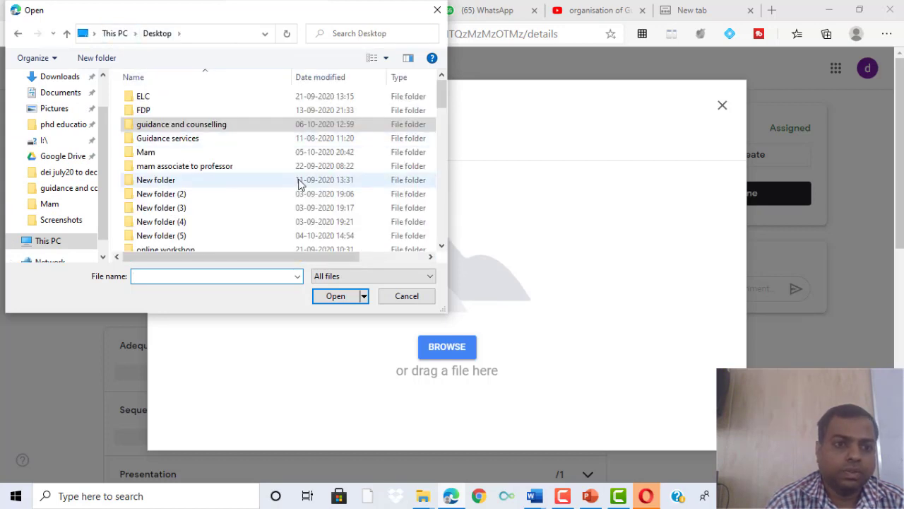
left_click_drag(442, 102, 441, 177)
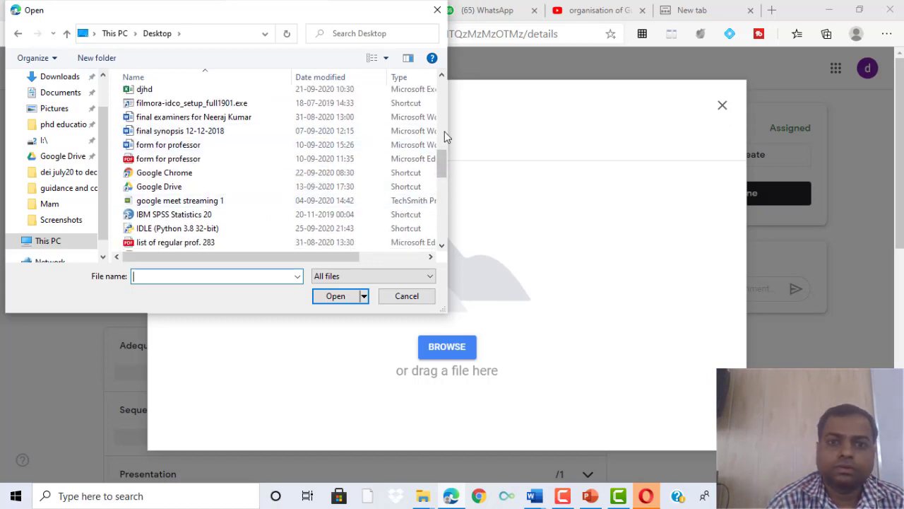
left_click_drag(442, 169, 442, 215)
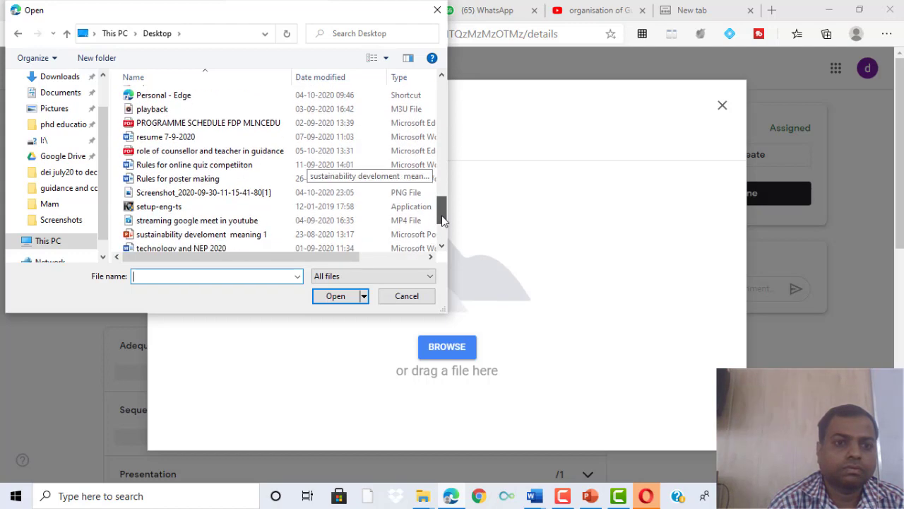
left_click(182, 167)
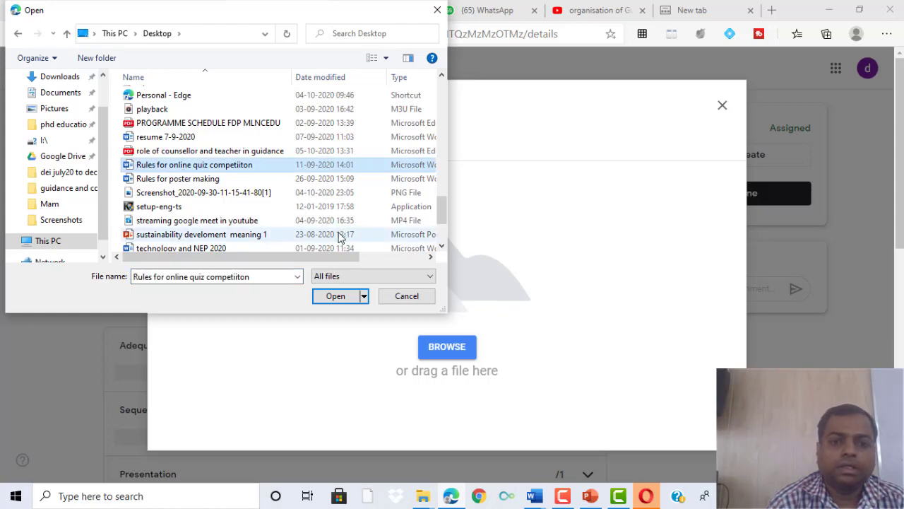
left_click(336, 297)
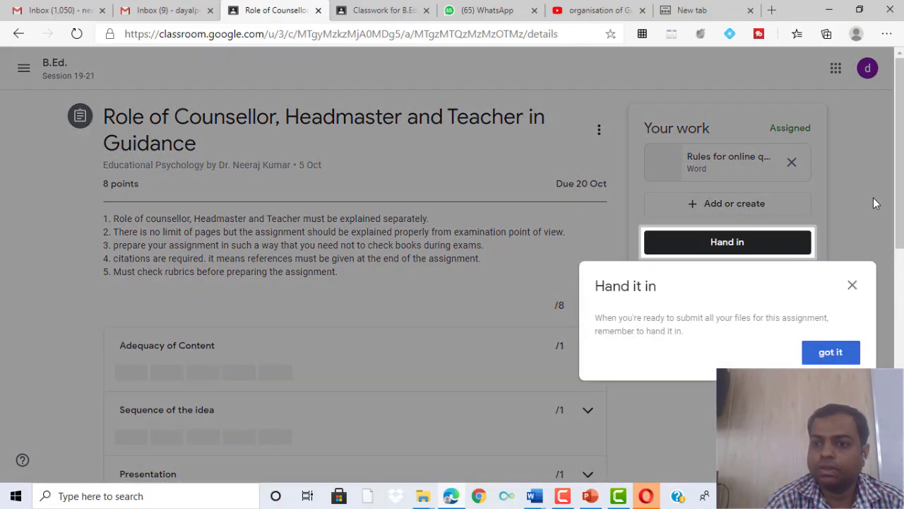
left_click(832, 353)
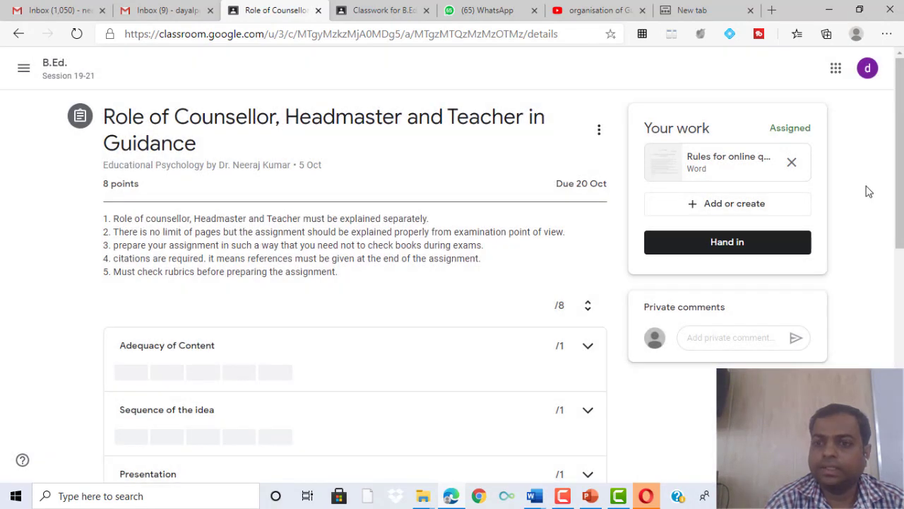
left_click(727, 243)
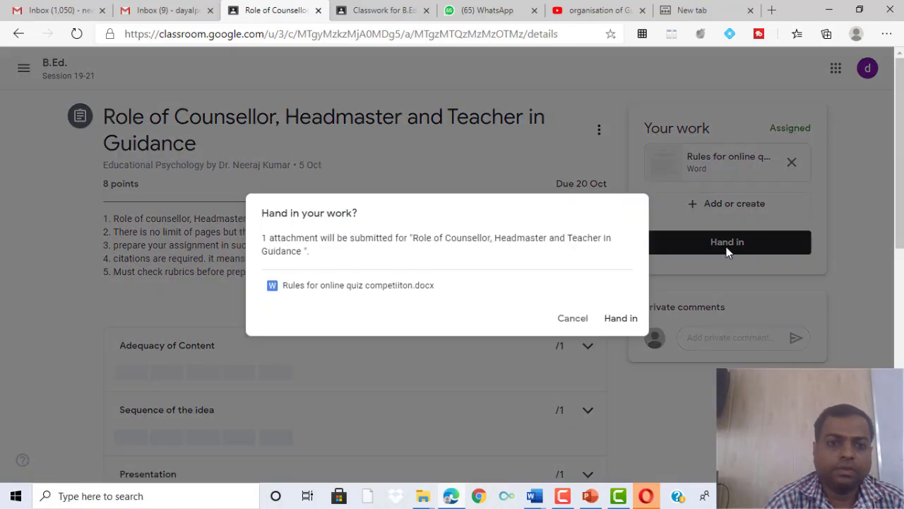
left_click(576, 321)
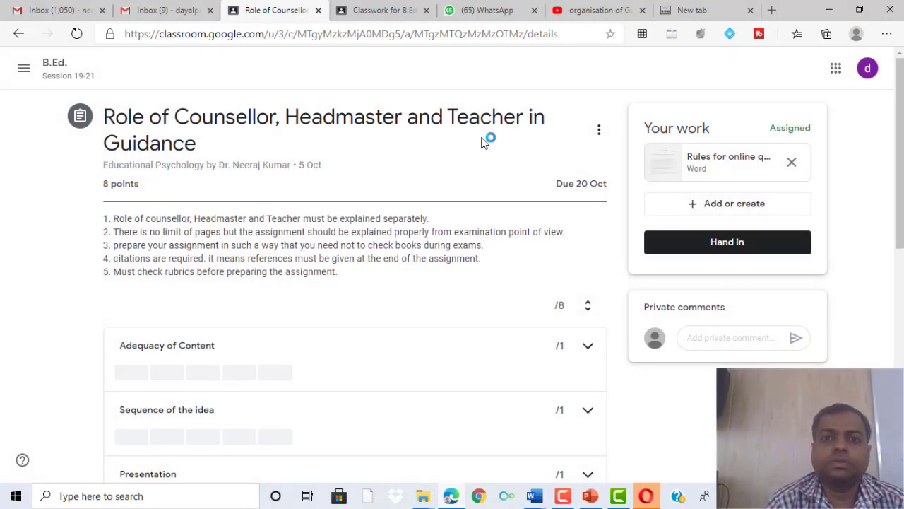
Switch to the teacher's B.Ed. classwork, reload it and check the assignment's turned-in and assigned counts.
left_click(382, 14)
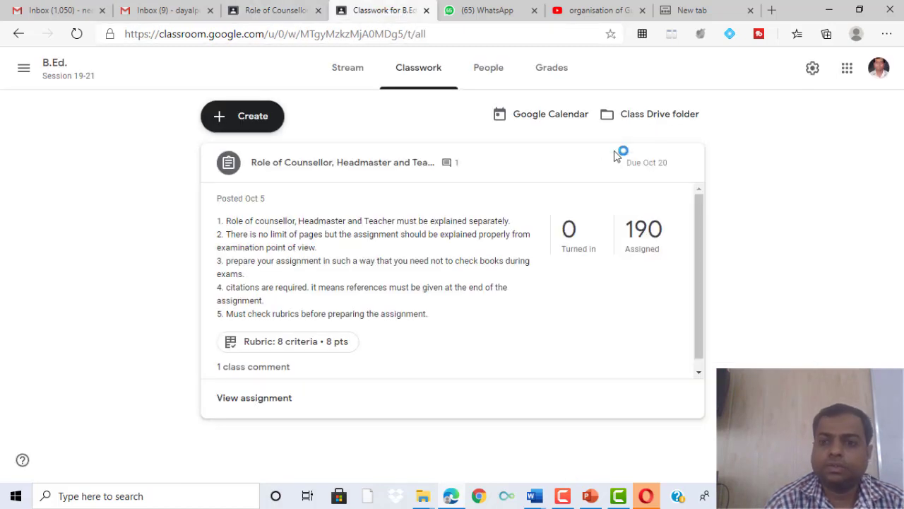
left_click(75, 34)
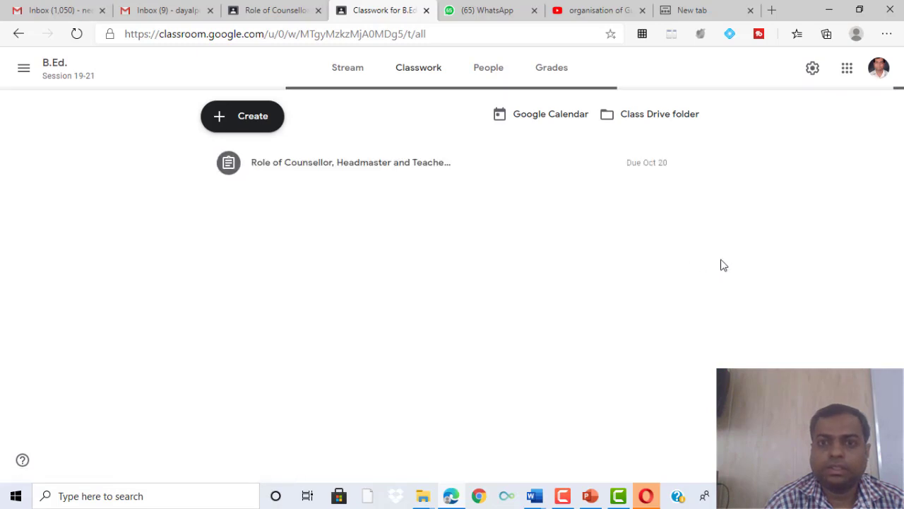
left_click(403, 168)
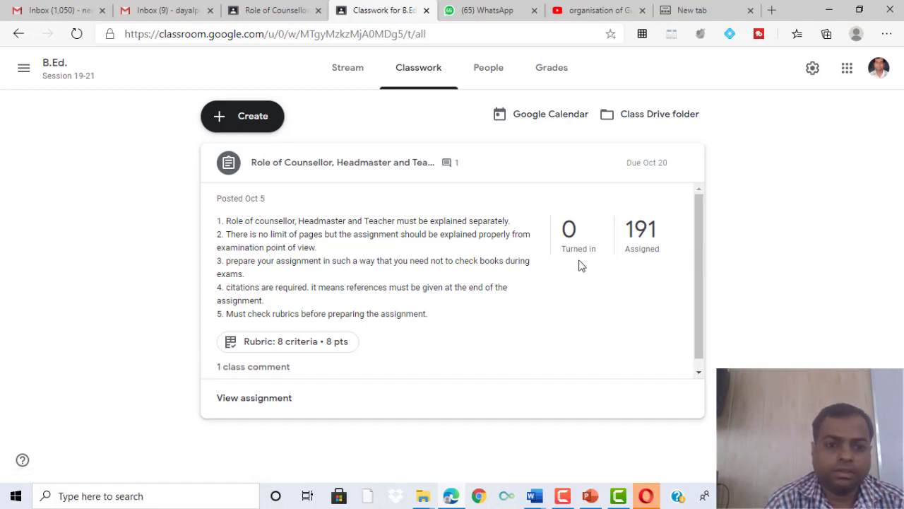
Return to the student's assignment page and hand in the attached Word document, confirming the submission.
key("ctrl+shift+Tab")
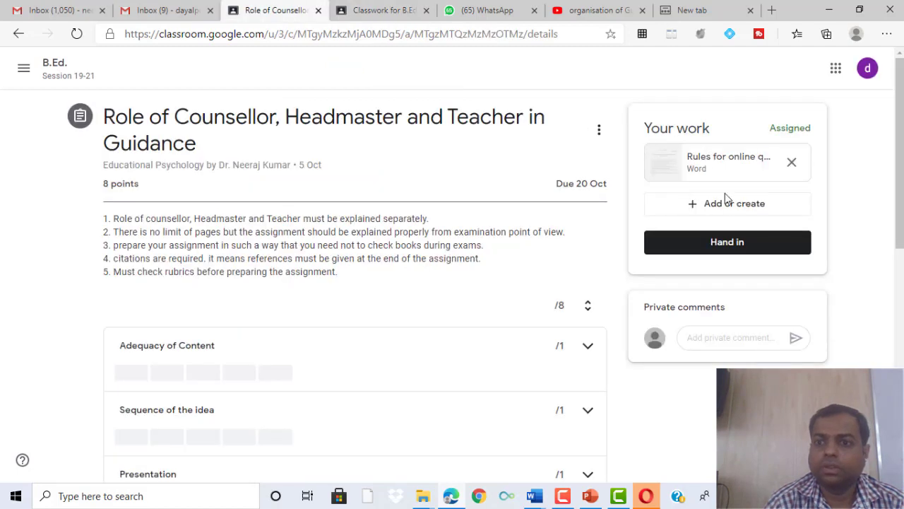
left_click(722, 247)
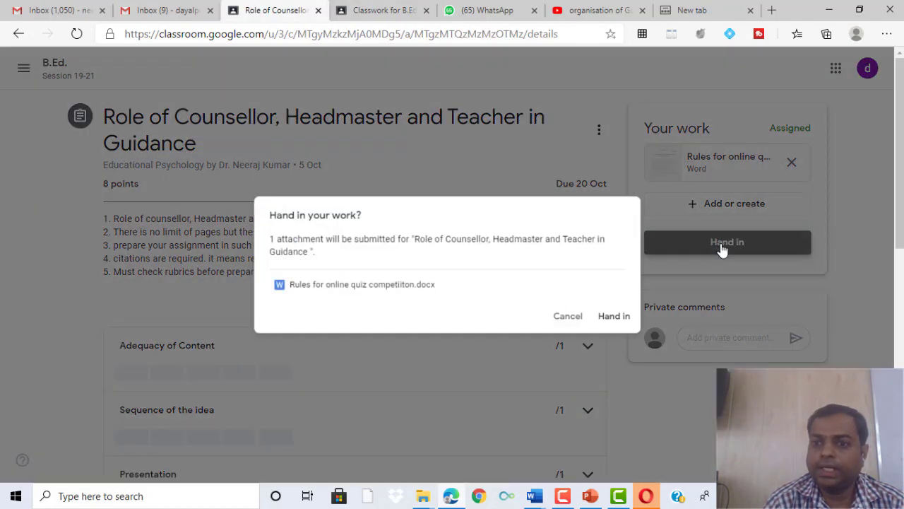
left_click(617, 322)
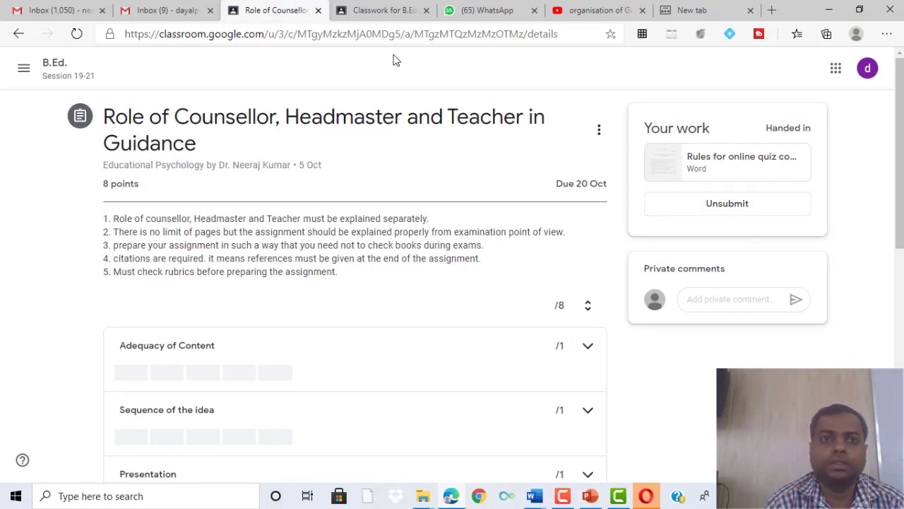
From the teacher's classwork, open the turned-in student work and inspect the submitting student's attachment and grading rubric.
left_click(387, 13)
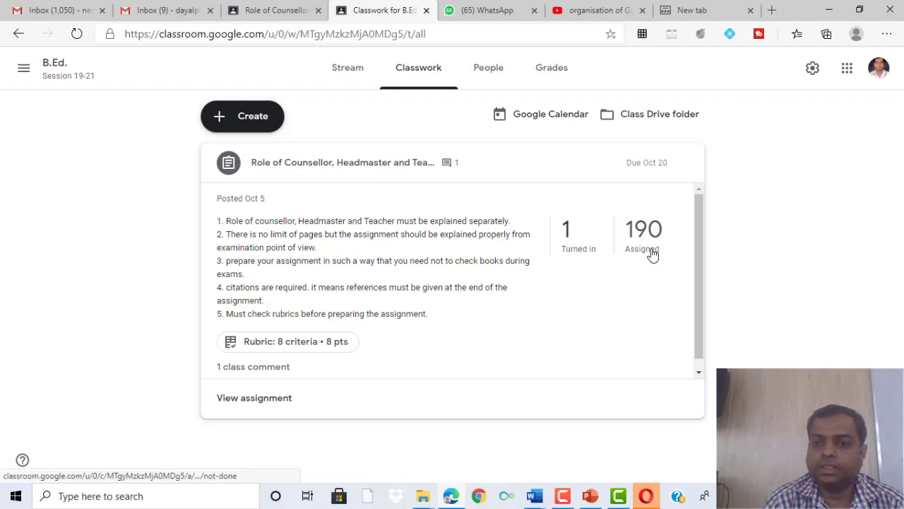
left_click(576, 243)
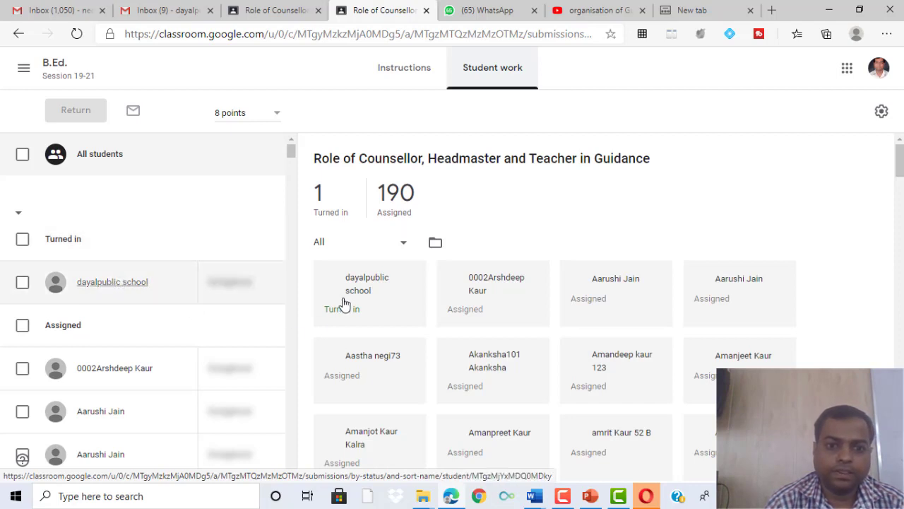
left_click(221, 290)
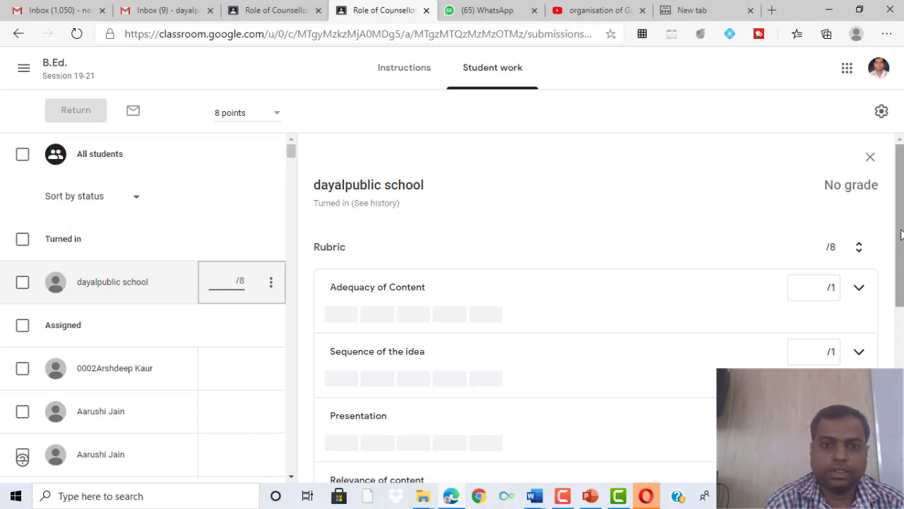
mouse_move(900, 236)
left_mouse_down()
mouse_move(902, 401)
mouse_move(893, 233)
left_mouse_up()
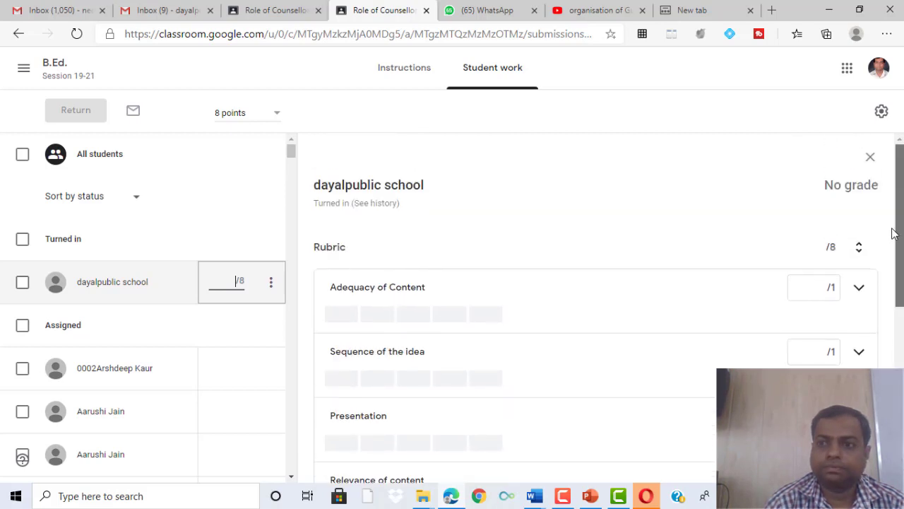
left_click(380, 318)
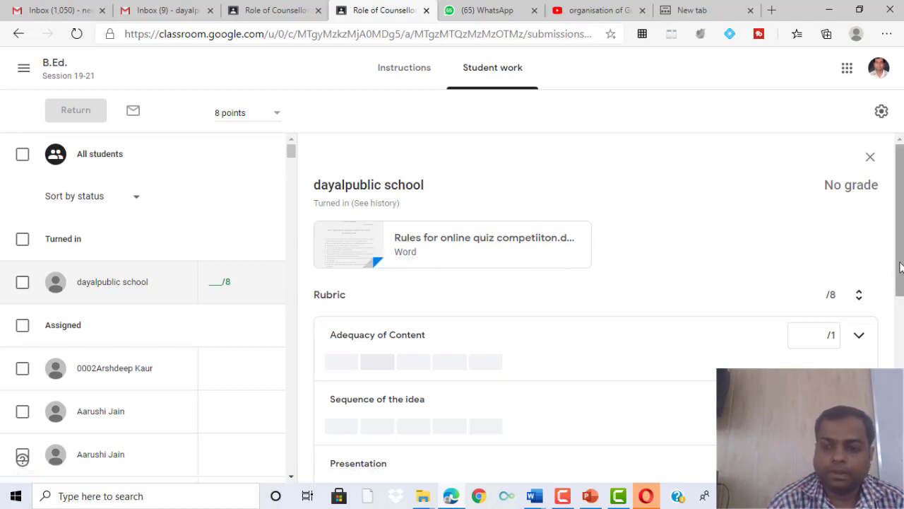
Score the student's submission in the rubric with 0.75 points for Adequacy of Content and 0.25 for Sequence of the idea.
left_click_drag(900, 267, 900, 308)
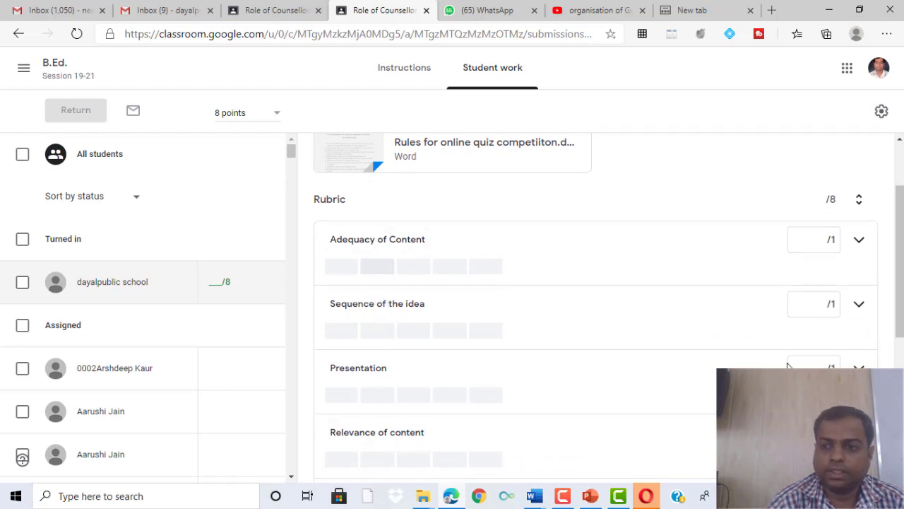
left_click_drag(901, 249, 900, 383)
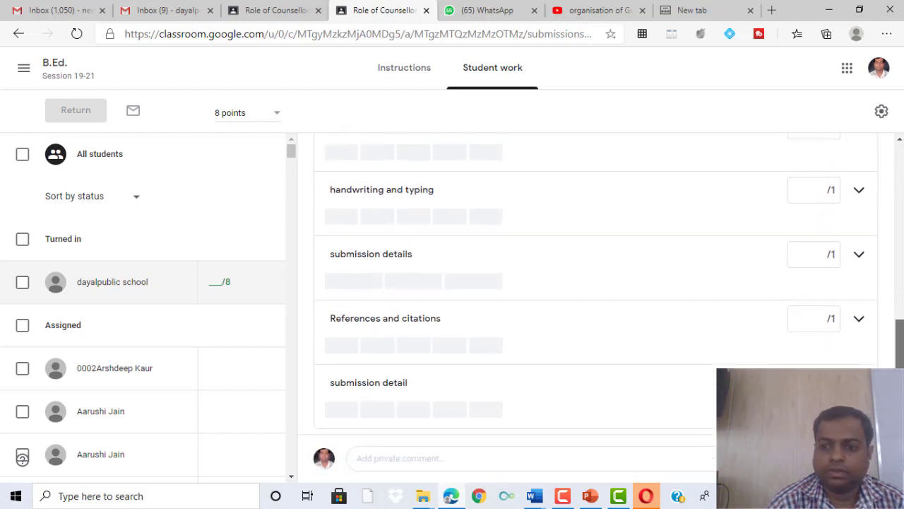
scroll(853, 233, "up", 5)
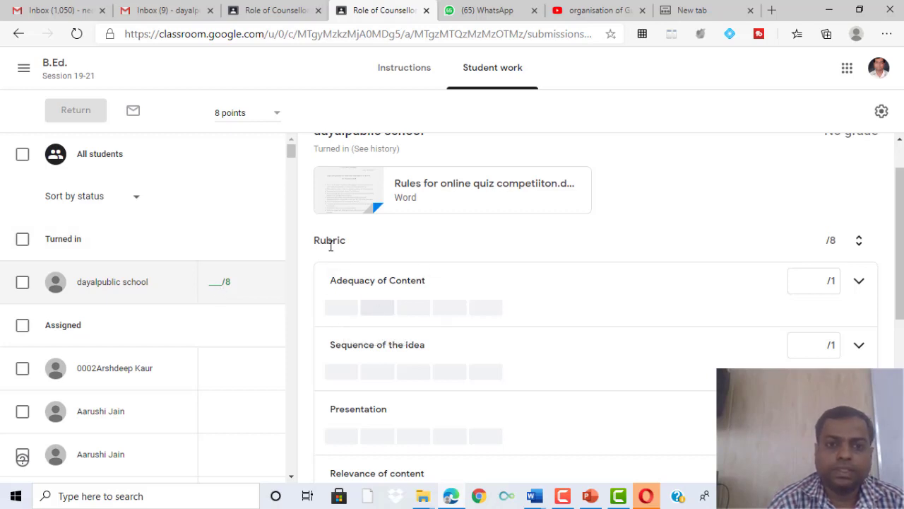
left_click(384, 310)
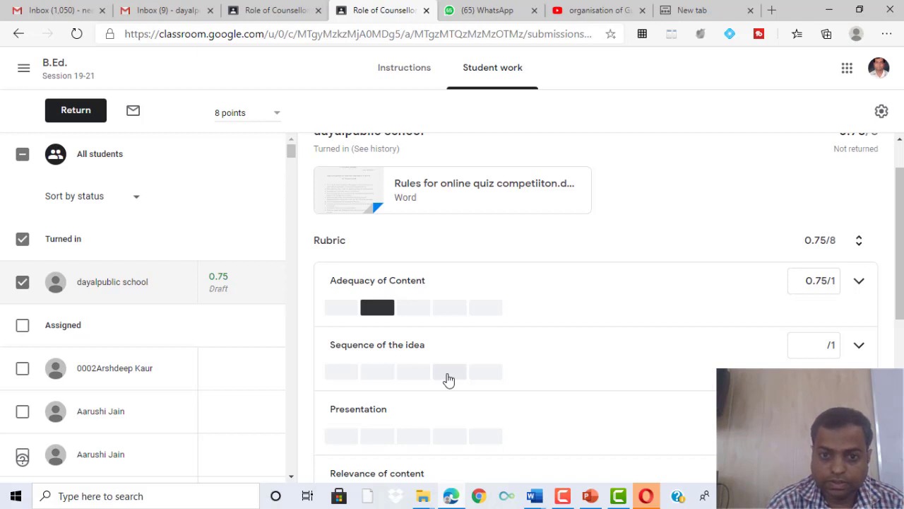
left_click(448, 374)
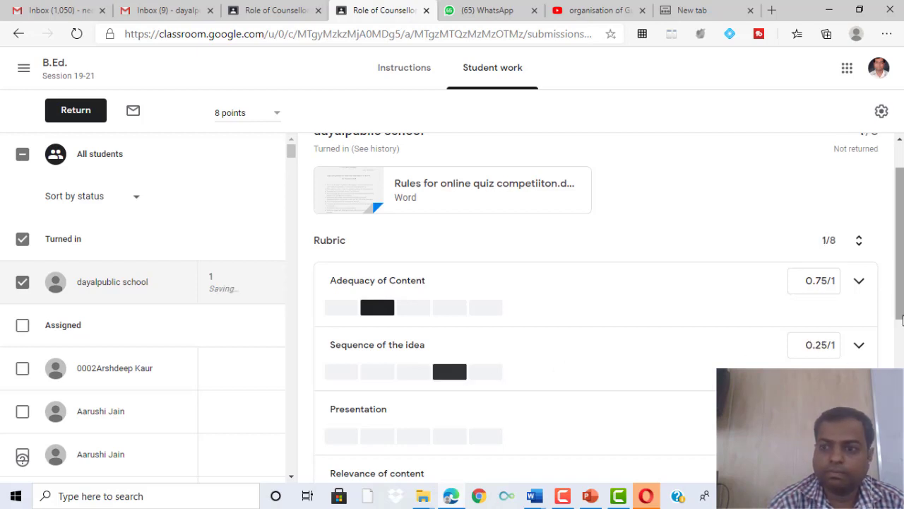
Give 0.75 points each for Presentation and Relevance of content, and 0.5 for handwriting and typing in the rubric.
scroll(902, 321, "down", 2)
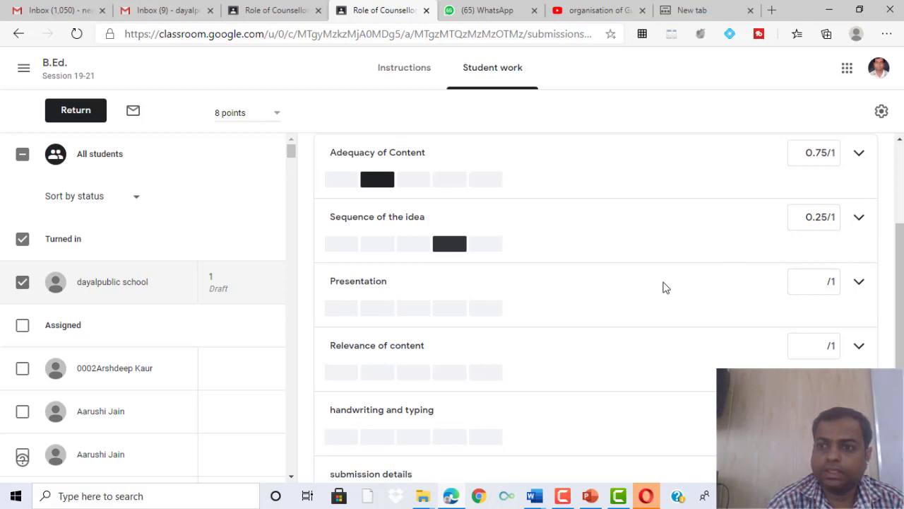
scroll(893, 290, "up", 1)
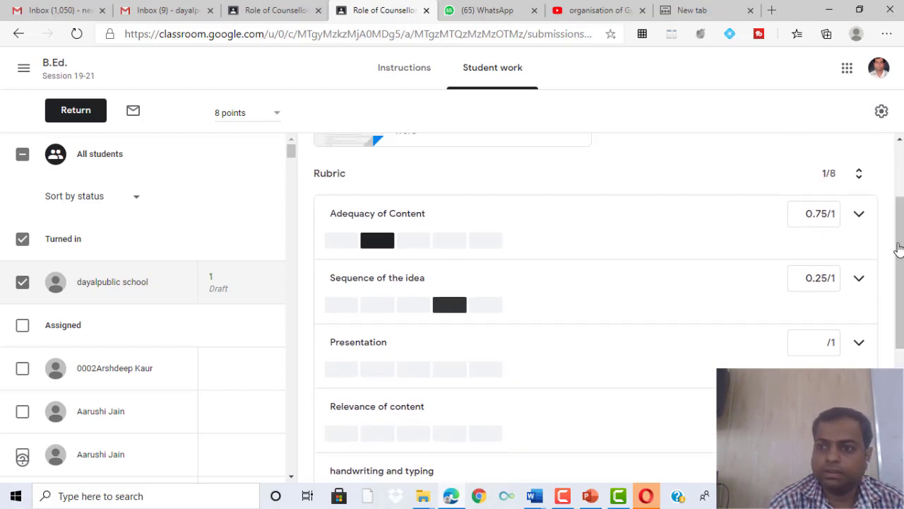
left_click_drag(898, 252, 902, 296)
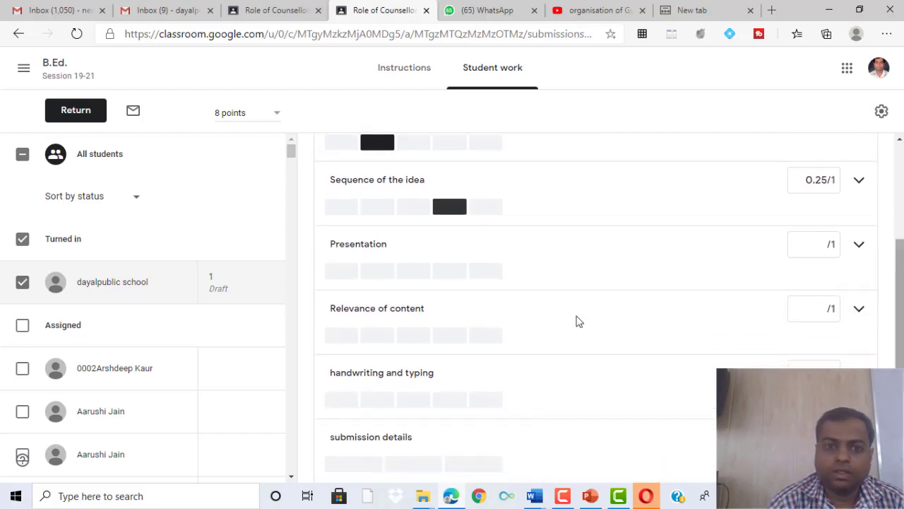
left_click(379, 276)
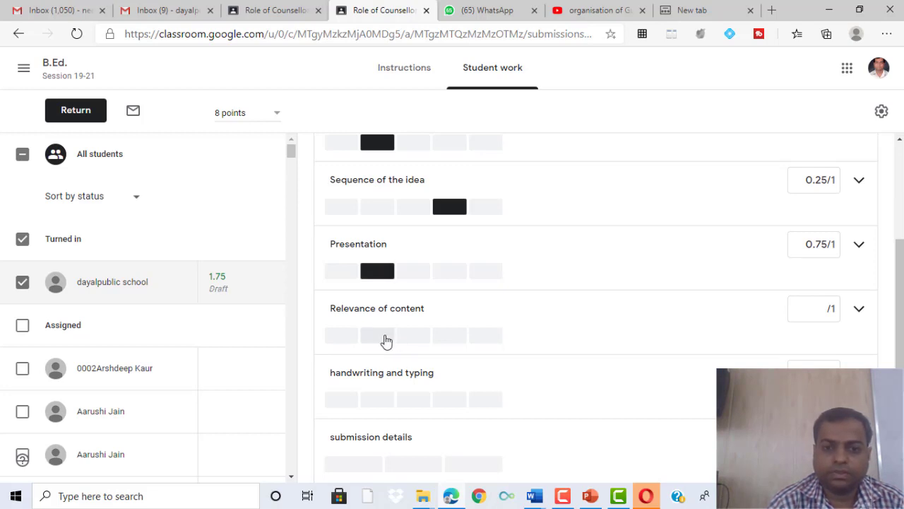
left_click(386, 340)
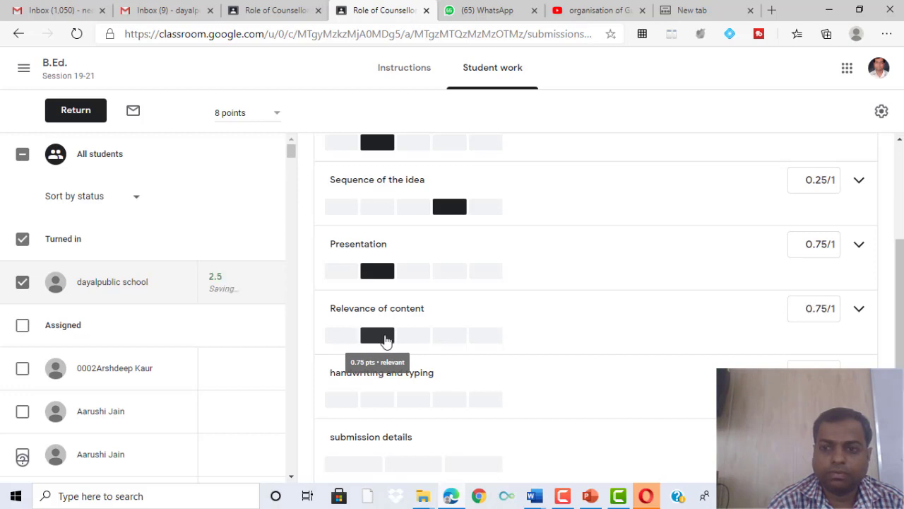
left_click(423, 406)
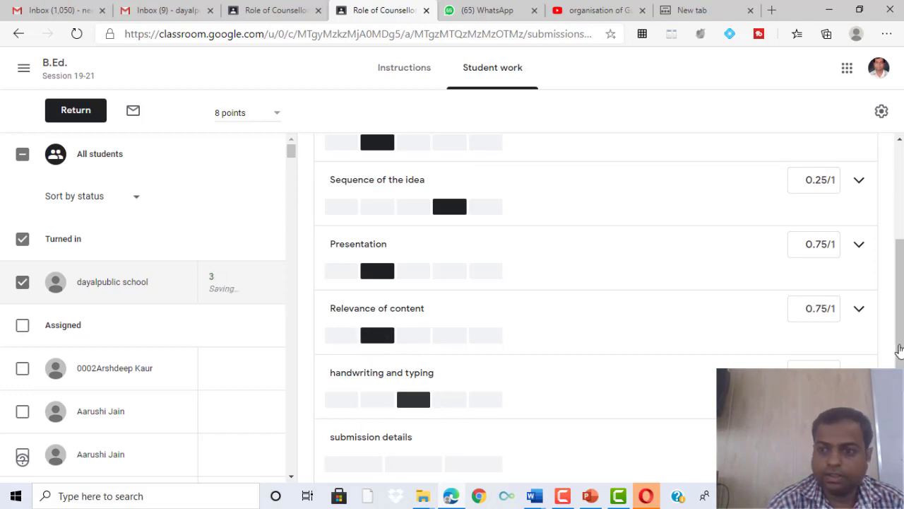
Give 0.5 points each for submission details, References and citations, and submission detail to complete the rubric scoring.
scroll(597, 304, "down", 1)
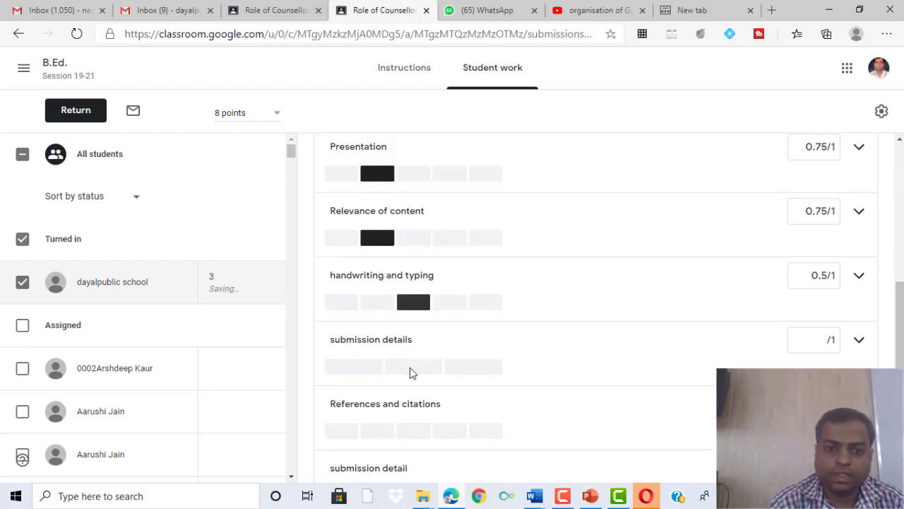
left_click(400, 371)
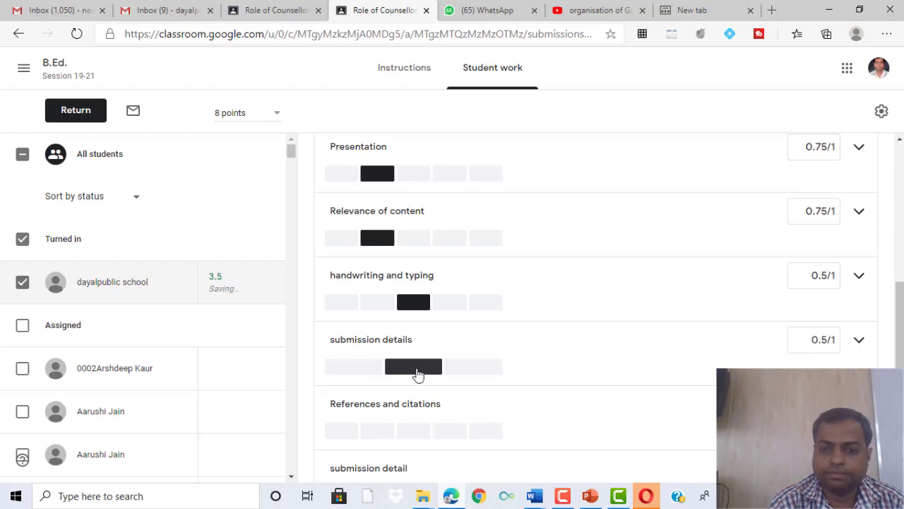
scroll(405, 269, "down", 2)
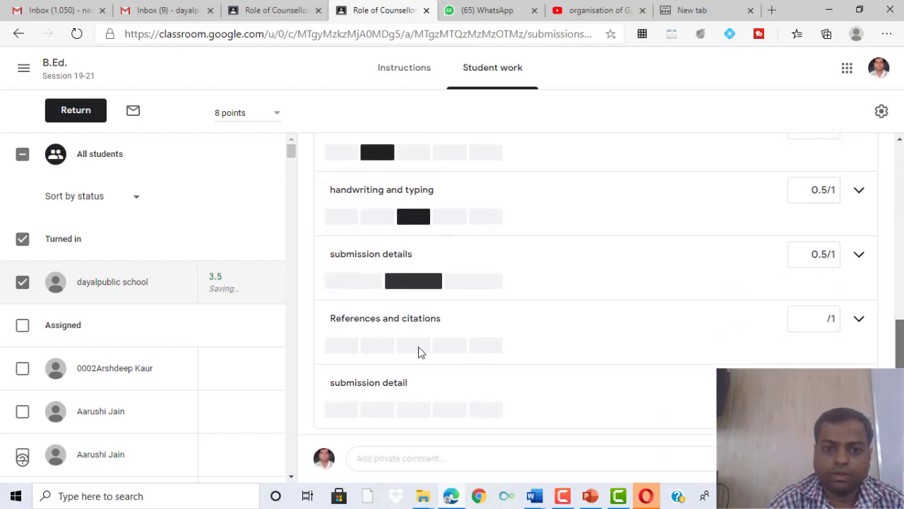
left_click(420, 351)
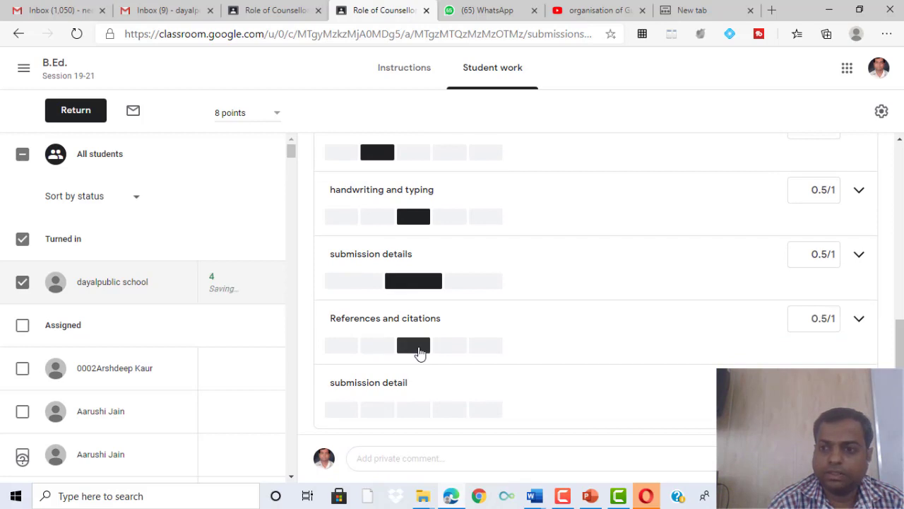
left_click(409, 414)
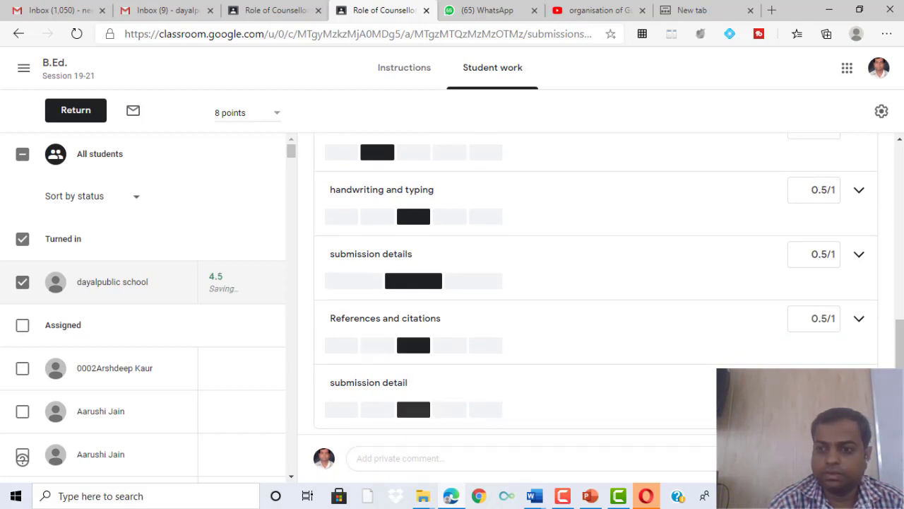
Review the submission's overall draft grade, and switch to the student's page for the assignment to check the handed-in work.
scroll(417, 323, "up", 5)
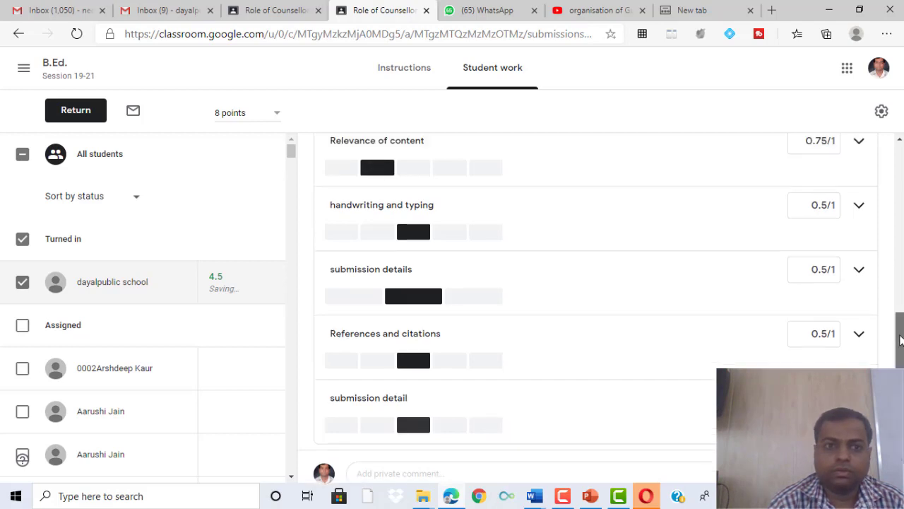
left_click_drag(901, 245, 902, 227)
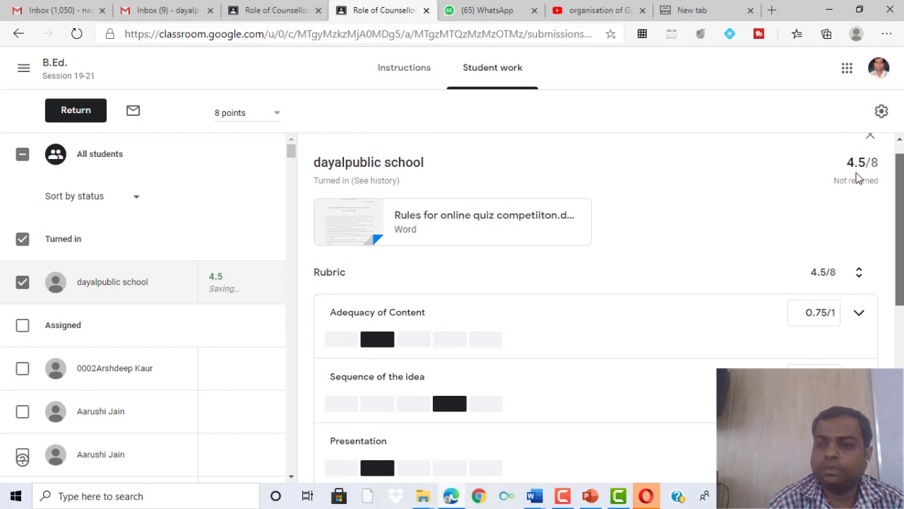
scroll(854, 178, "up", 1)
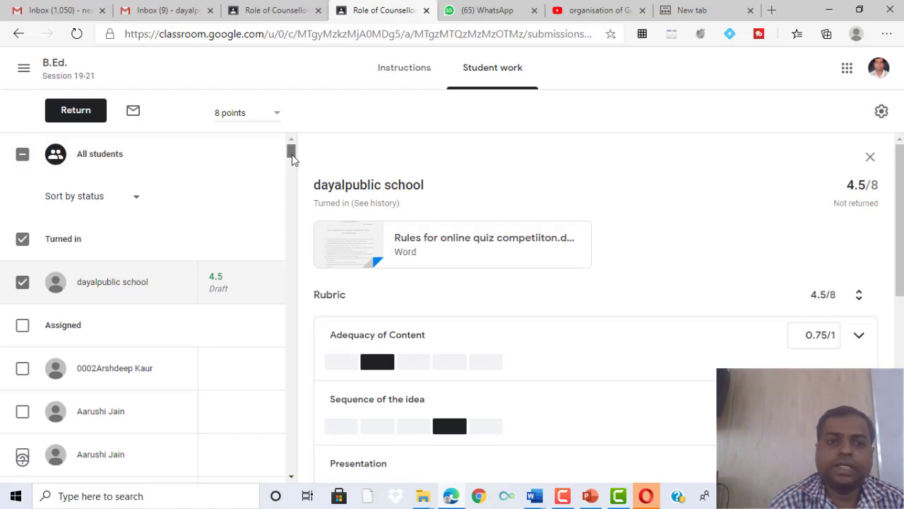
mouse_move(292, 159)
left_mouse_down()
mouse_move(293, 174)
mouse_move(293, 155)
left_mouse_up()
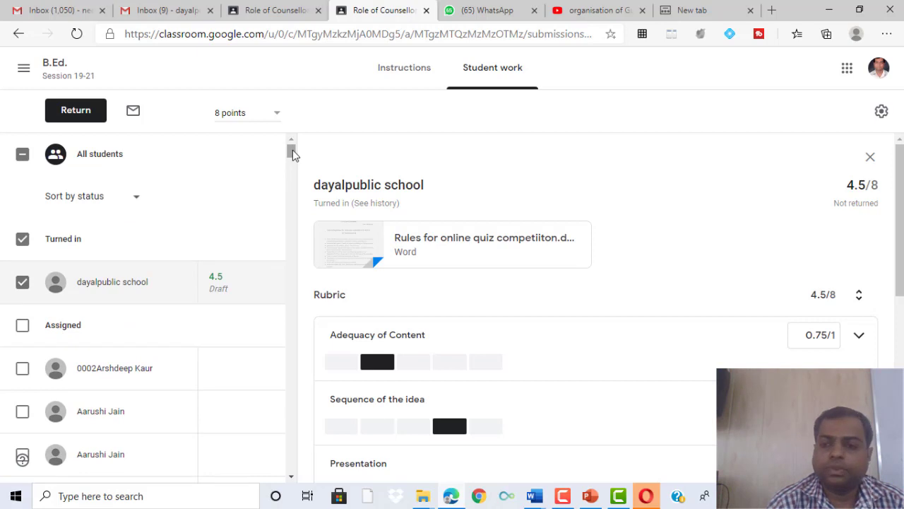
left_click(277, 11)
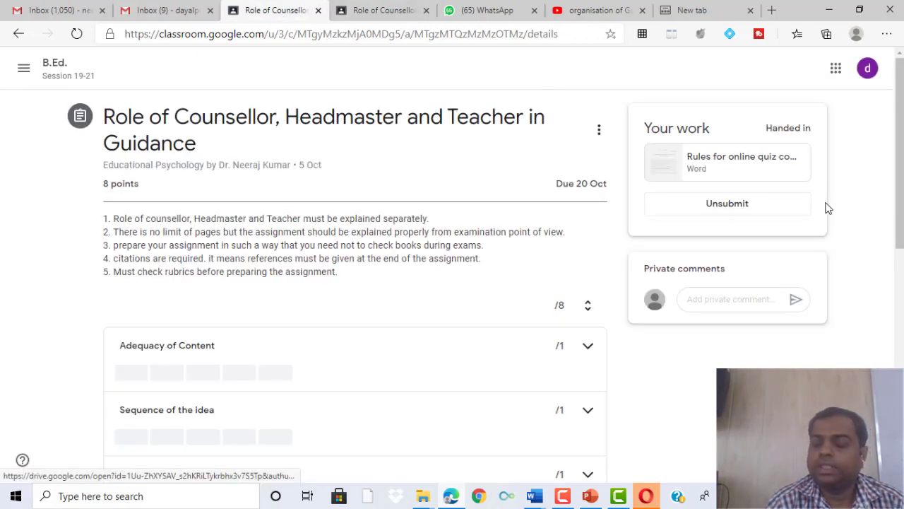